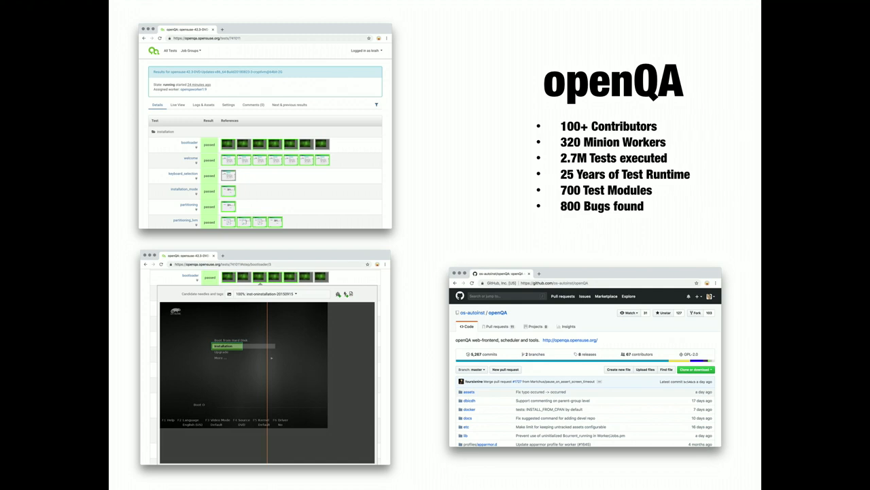
pyautogui.press('Right')
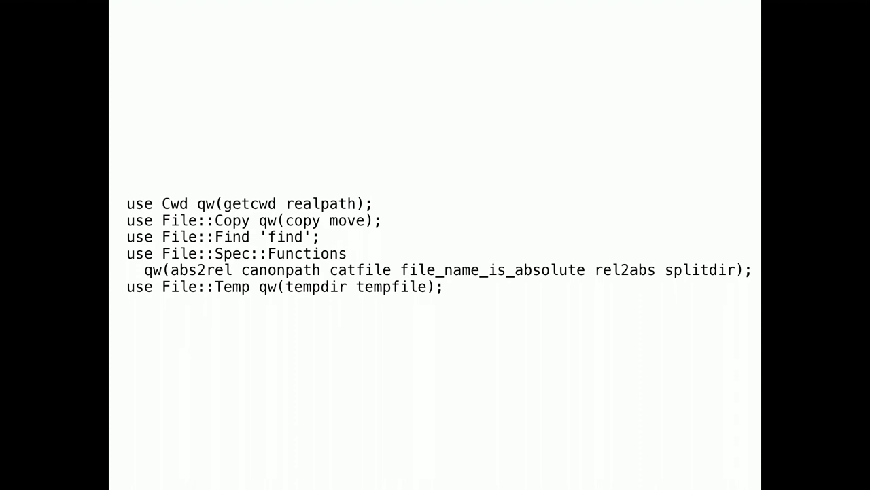
pyautogui.press('Right')
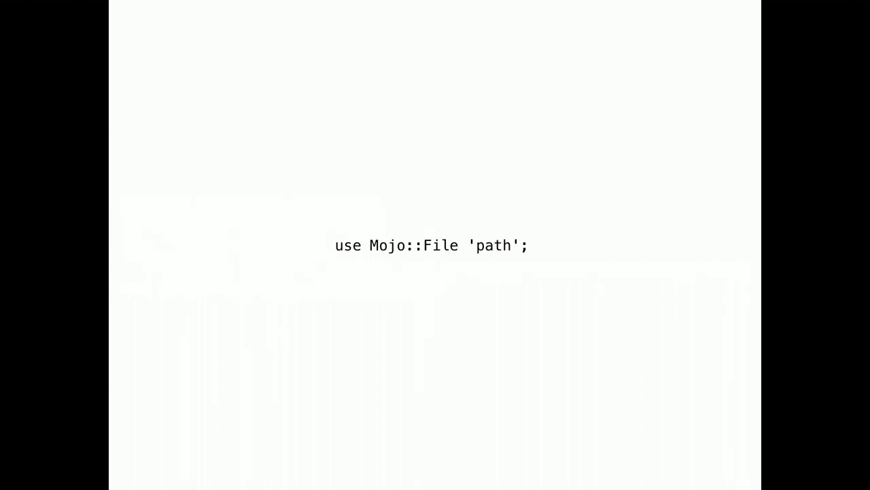
pyautogui.press('Right')
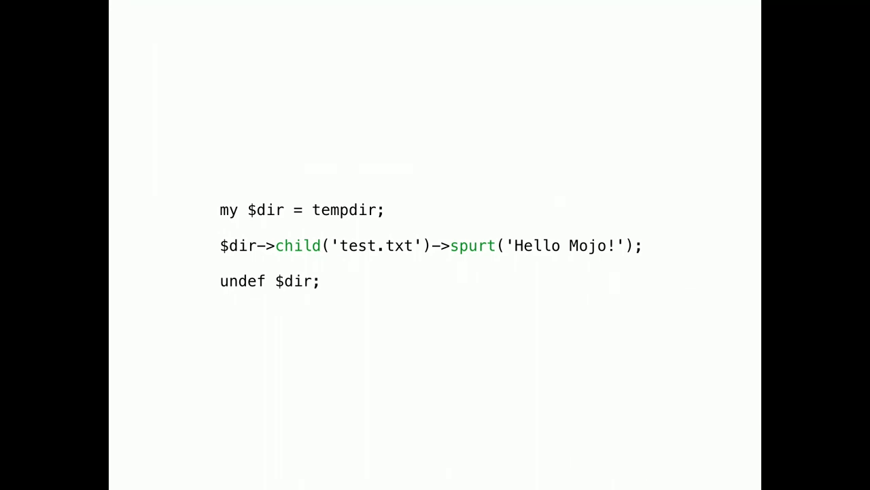
pyautogui.press('Right')
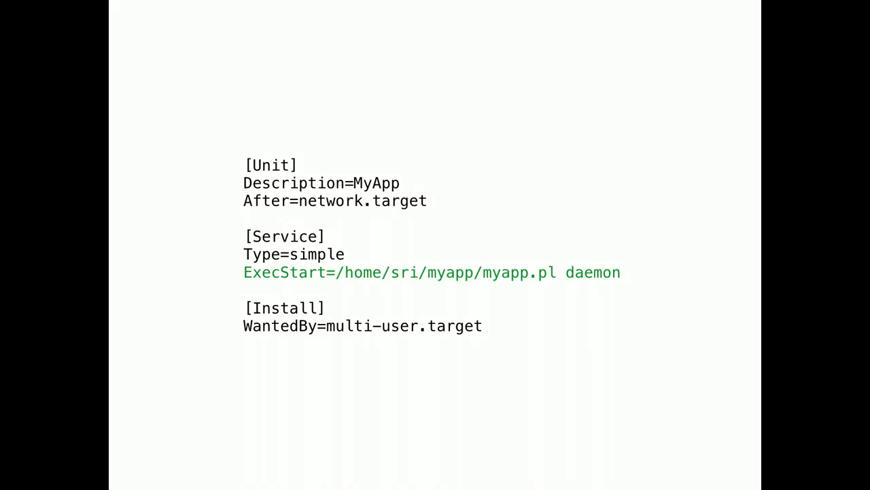
pyautogui.press('Right')
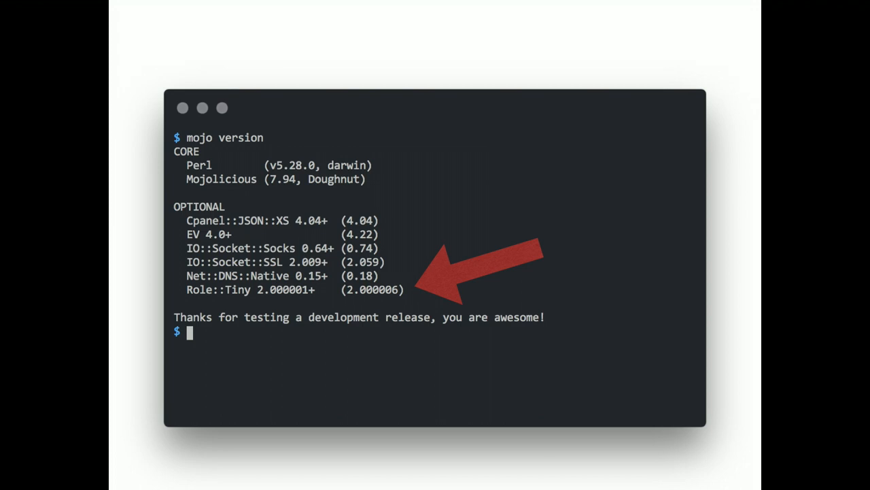
pyautogui.press('Right')
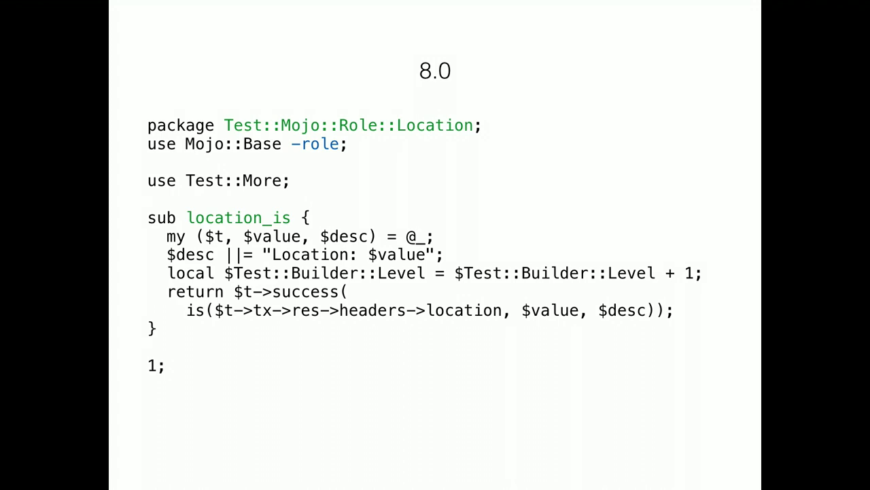
pyautogui.press('Right')
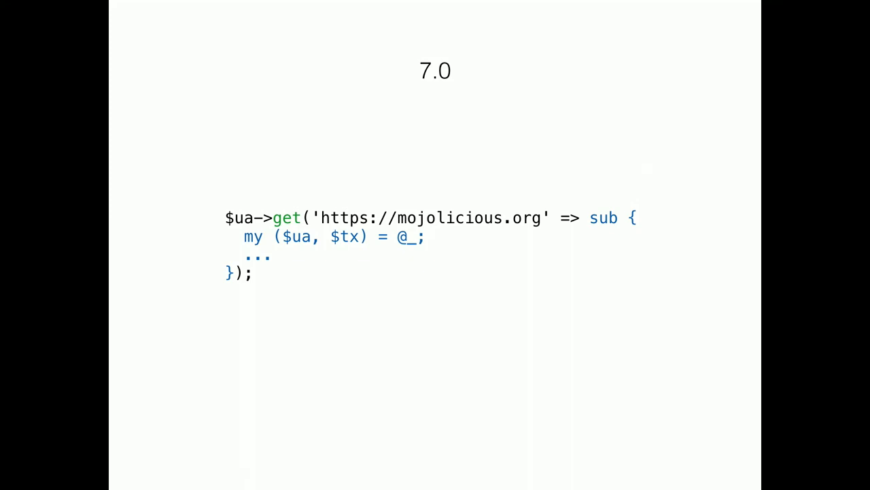
pyautogui.press('Right')
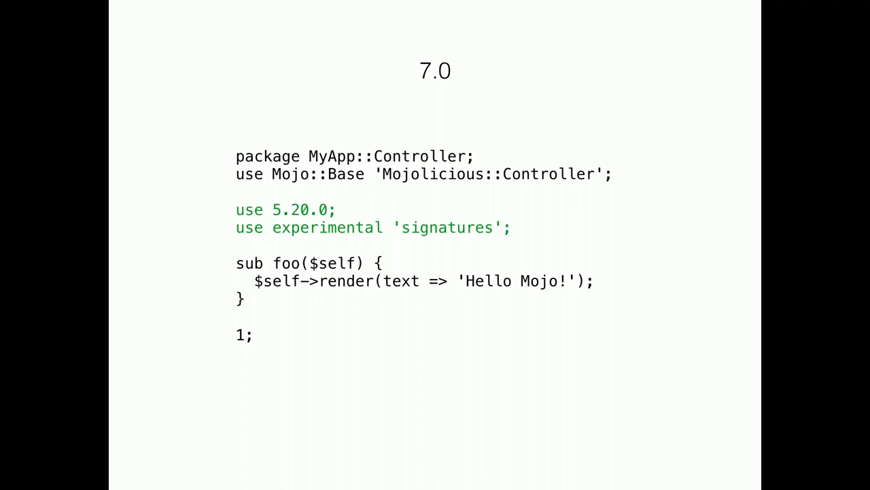
pyautogui.press('Right')
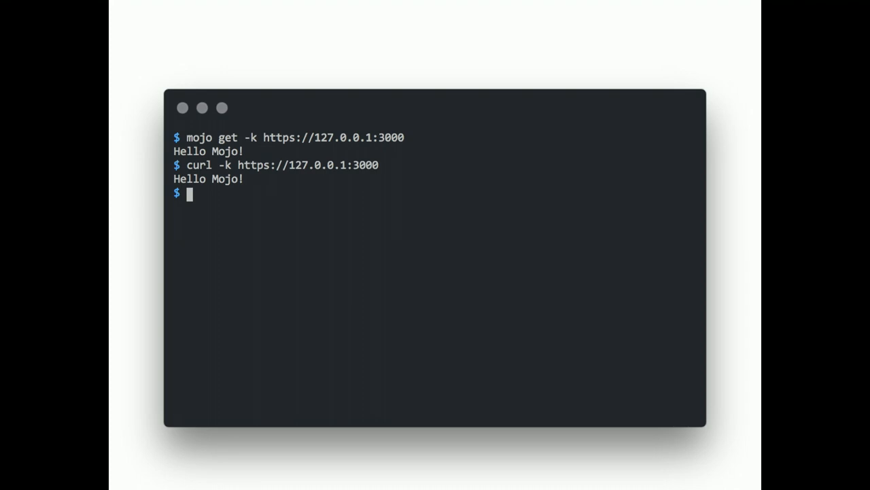
pyautogui.press('Right')
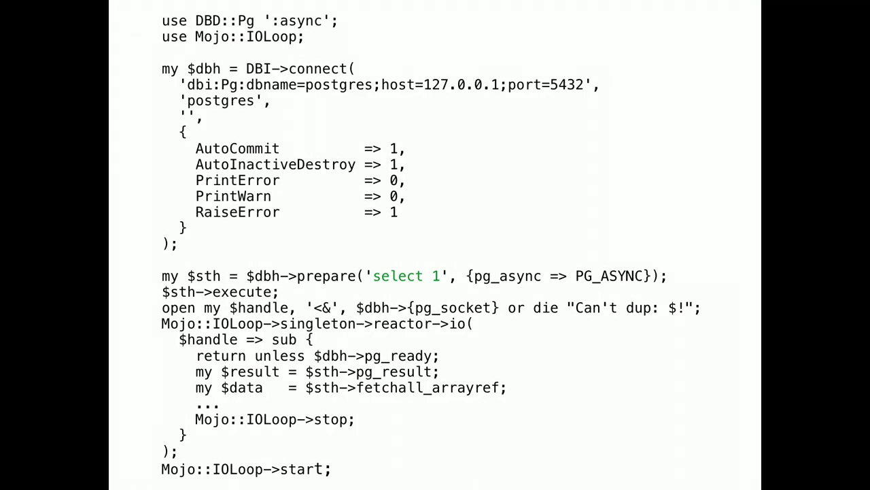
pyautogui.press('Right')
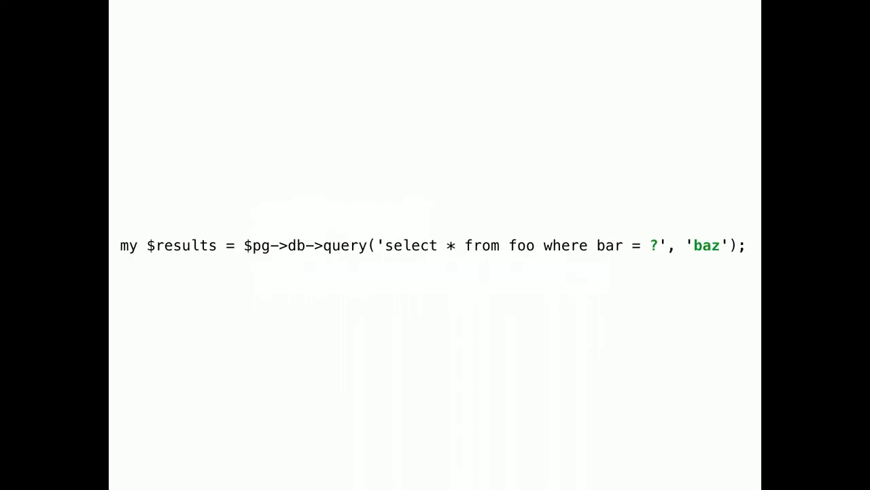
pyautogui.press('Right')
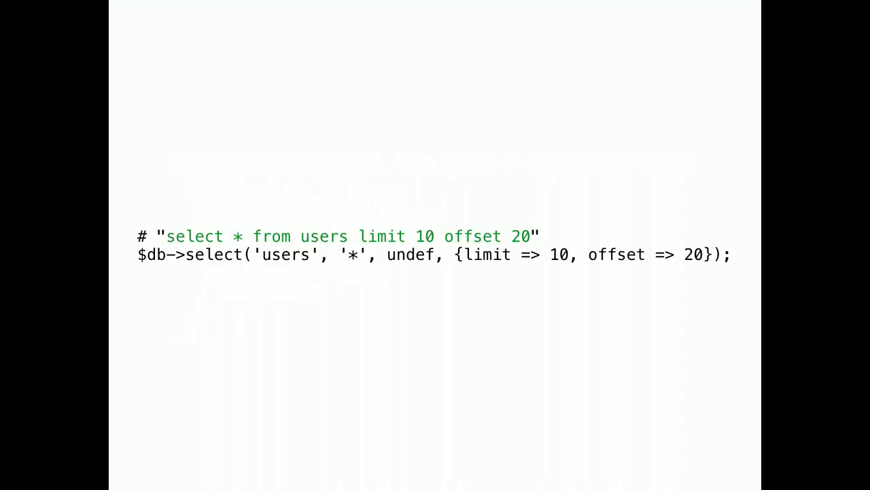
pyautogui.press('Right')
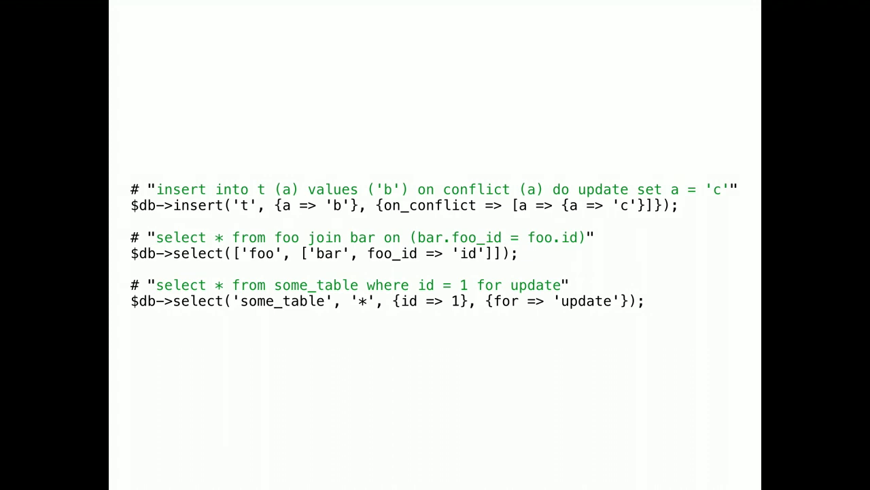
pyautogui.press('space')
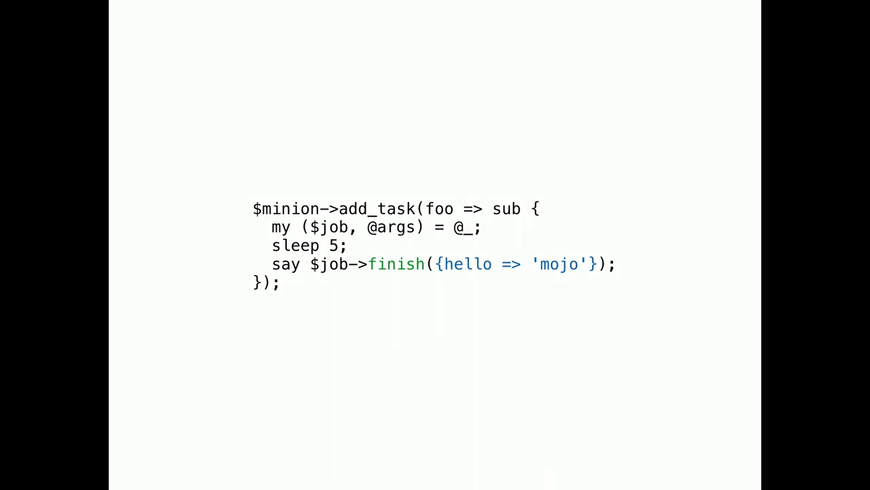
pyautogui.press('Right')
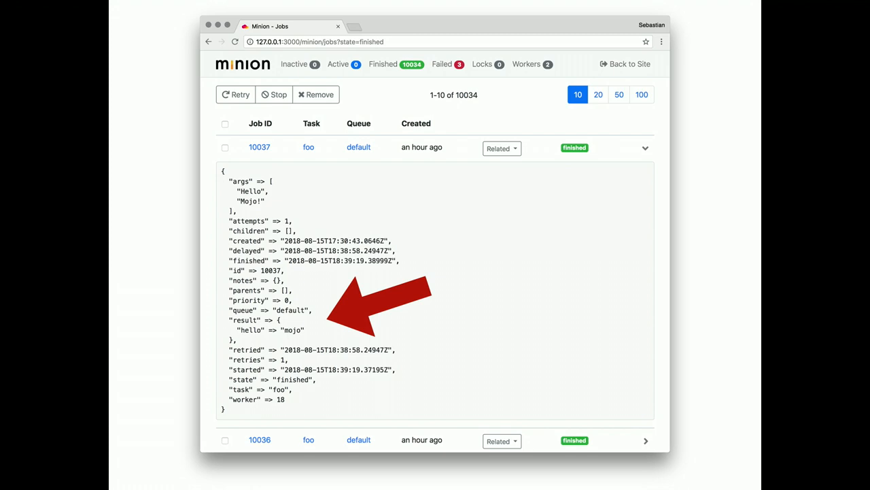